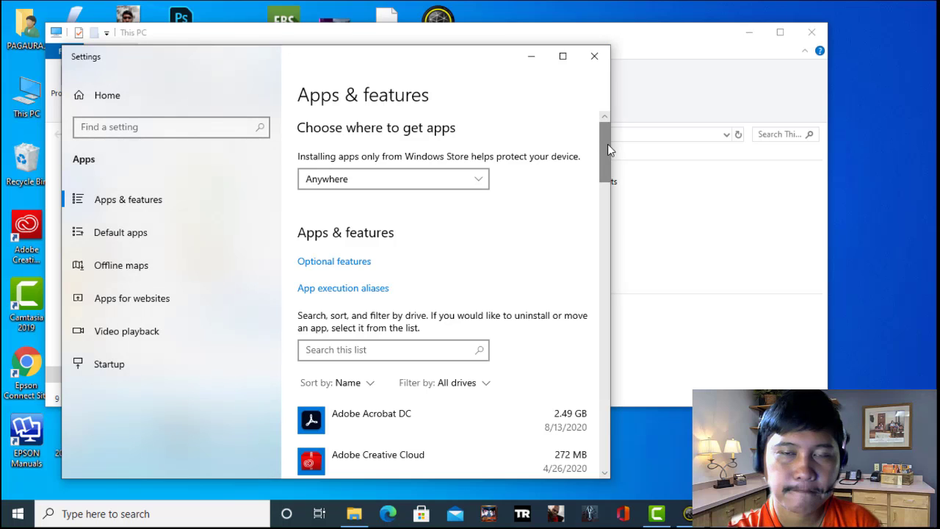
# Uninstall Microsoft Office Professional Plus 2019 - en-us from the installed apps and clear the open Settings and This PC windows away.
pyautogui.moveTo(606, 144); pyautogui.dragTo(609, 261)
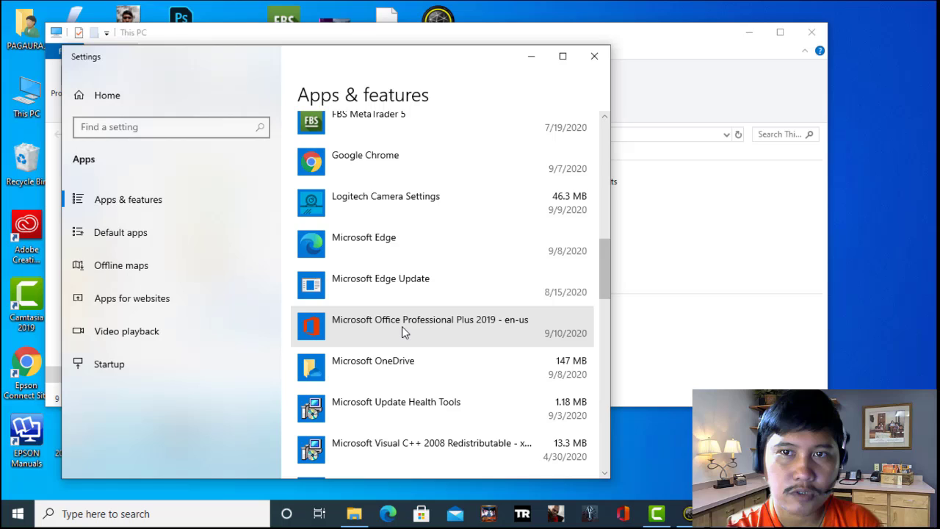
pyautogui.click(489, 330)
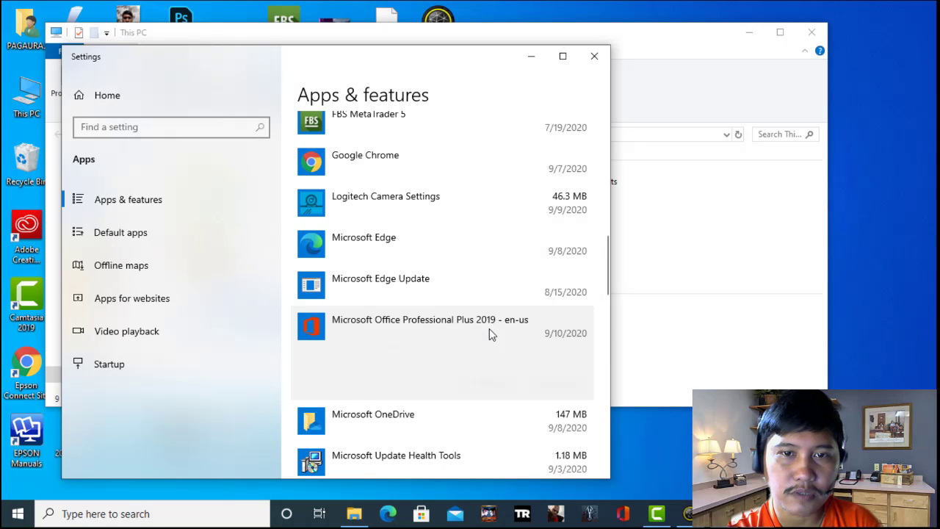
pyautogui.click(554, 383)
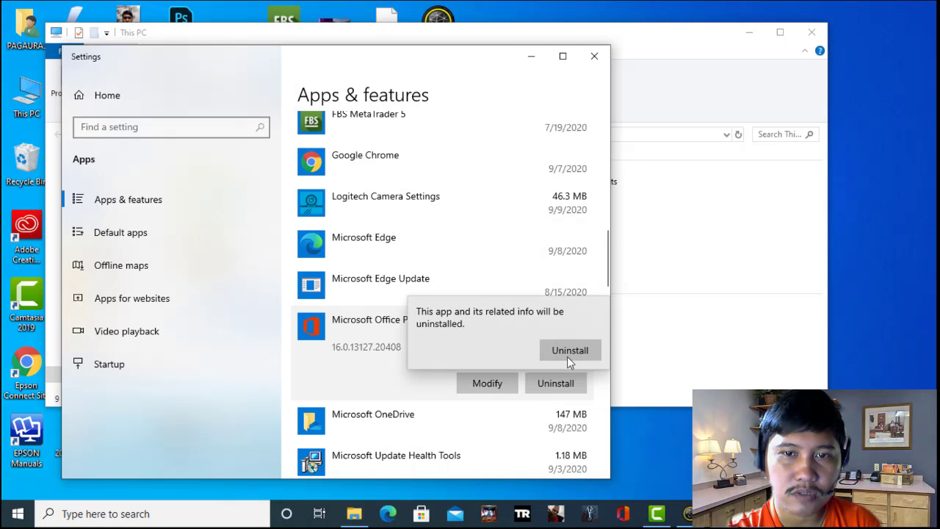
pyautogui.click(568, 353)
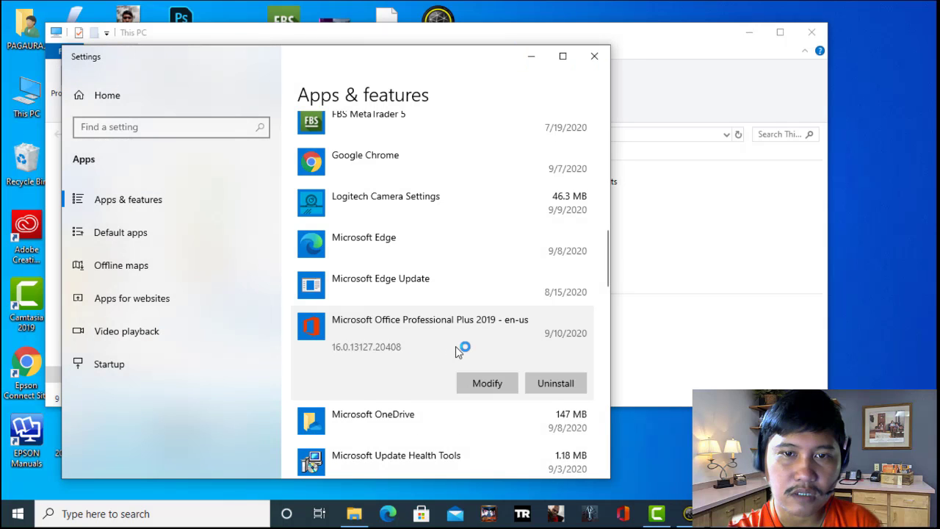
pyautogui.click(531, 62)
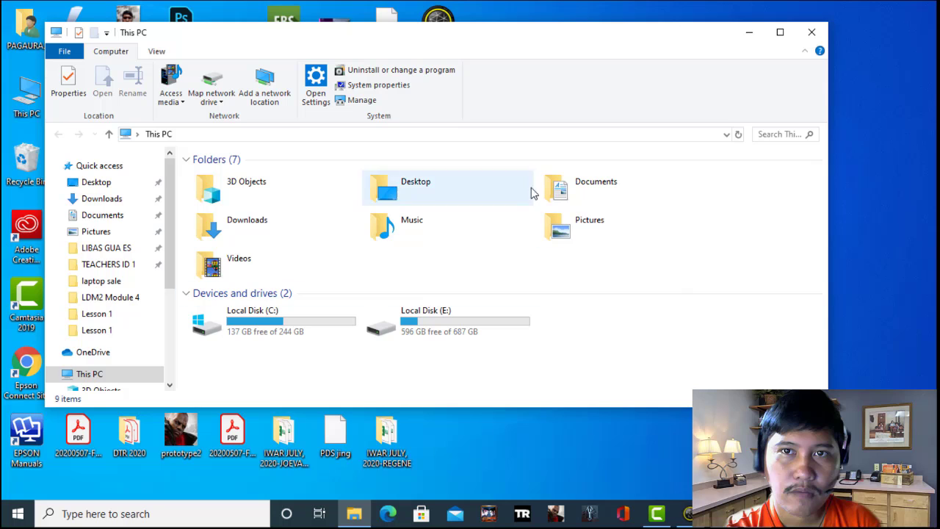
pyautogui.click(805, 33)
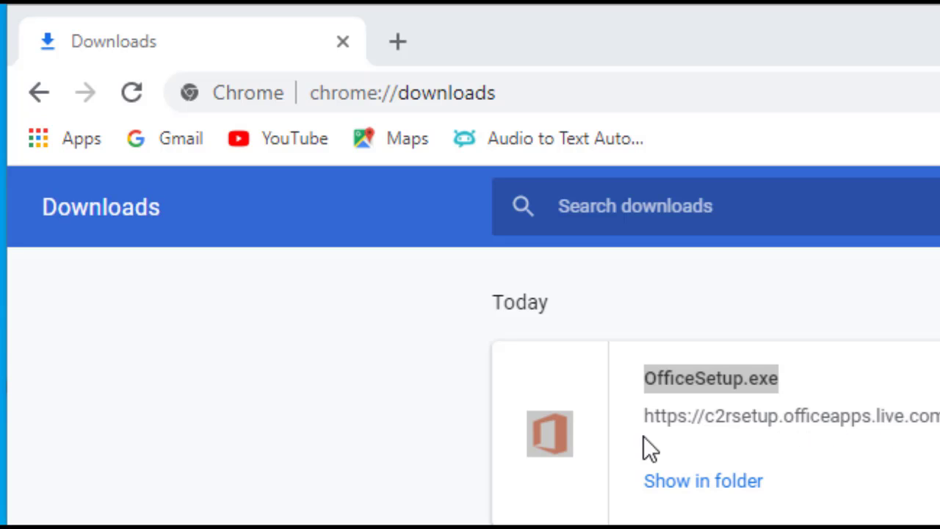
pyautogui.moveTo(643, 417); pyautogui.dragTo(939, 420)
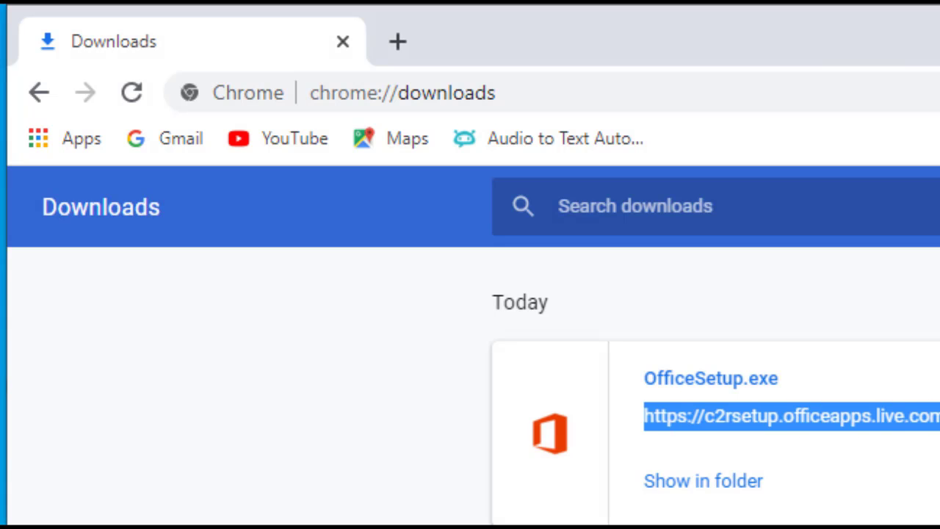
pyautogui.rightClick(872, 424)
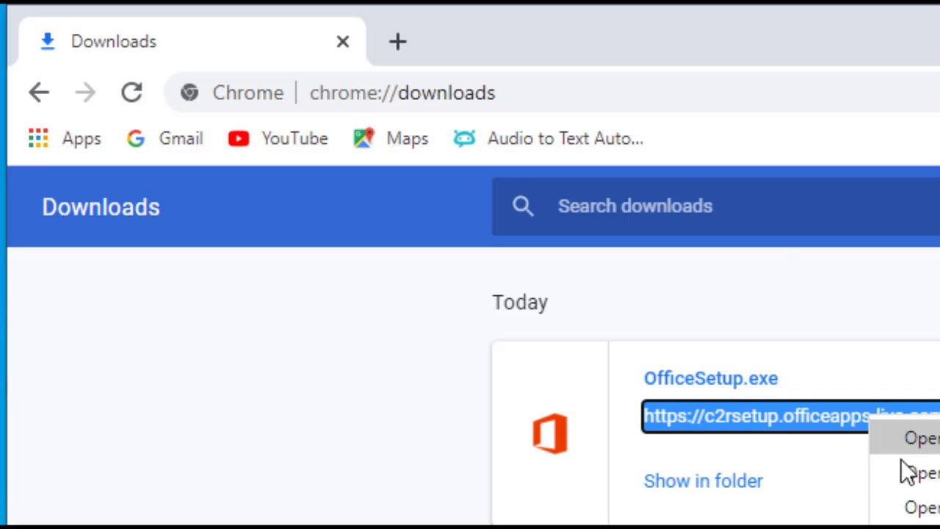
pyautogui.click(834, 473)
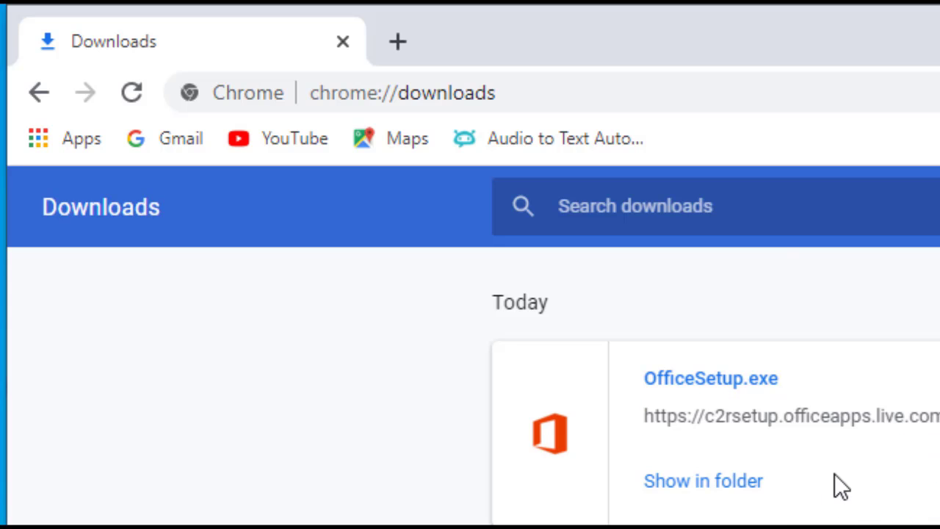
pyautogui.click(449, 87)
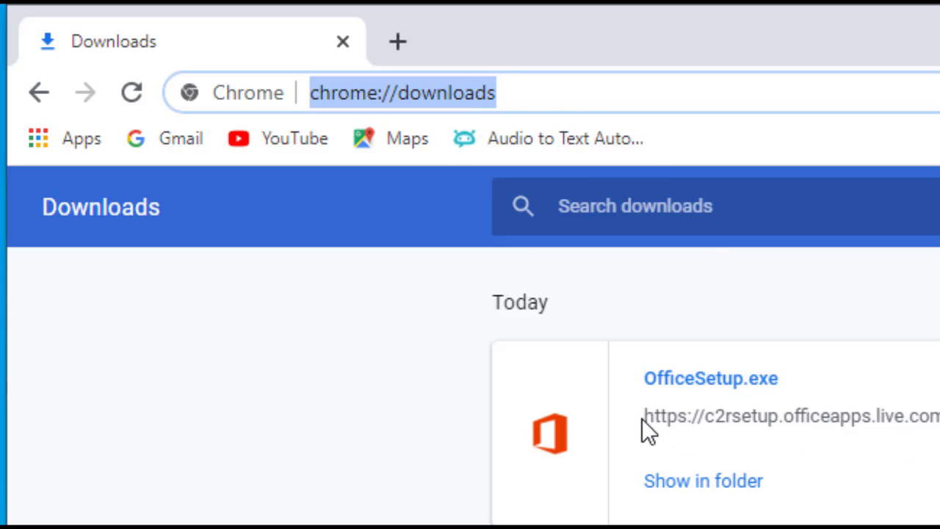
pyautogui.moveTo(642, 419); pyautogui.dragTo(937, 431)
pyautogui.hotkey('ctrl', 'c')
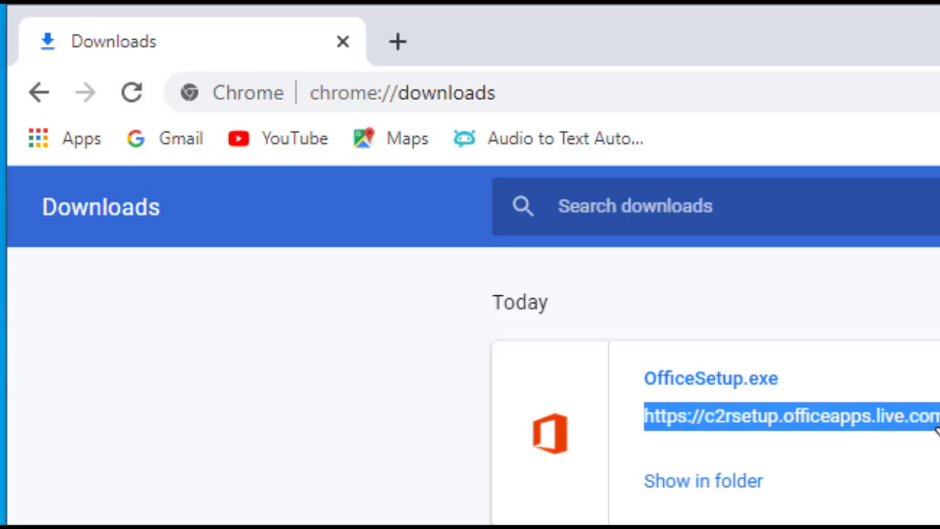
pyautogui.click(544, 93)
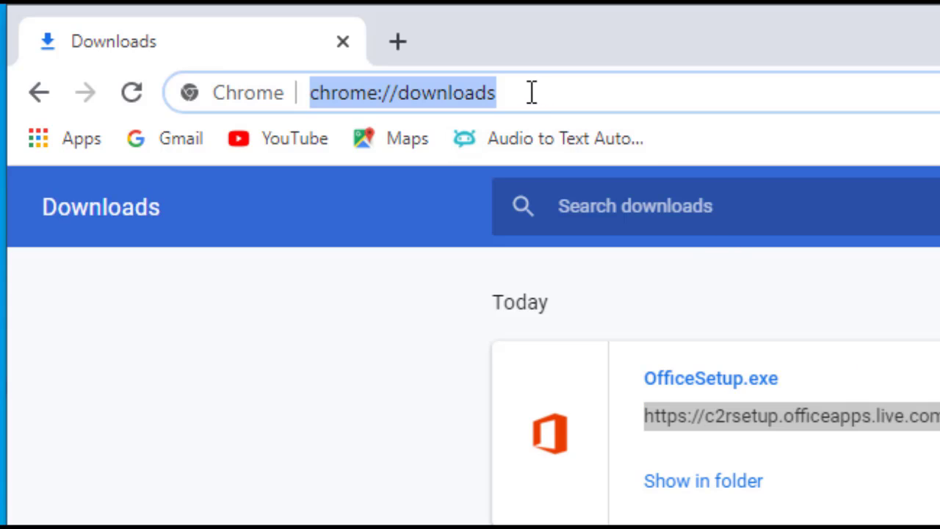
pyautogui.hotkey('ctrl', 'v')
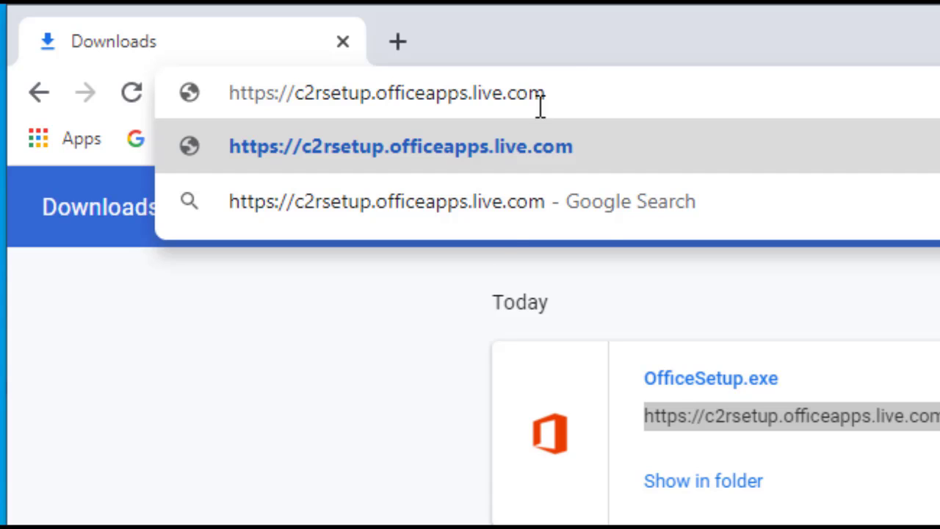
pyautogui.click(326, 312)
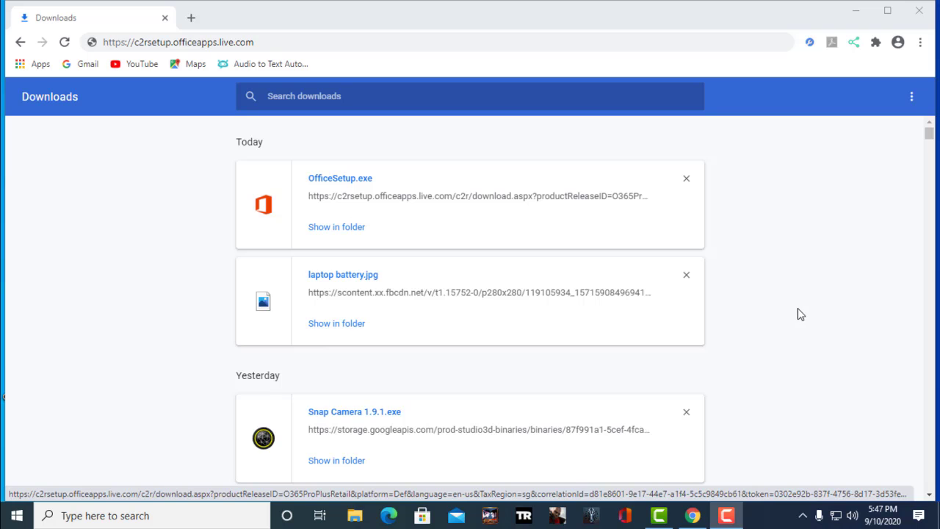
# Reopen the browser's Downloads list, run OfficeSetup.exe to install Office, and minimize the browser.
pyautogui.click(920, 44)
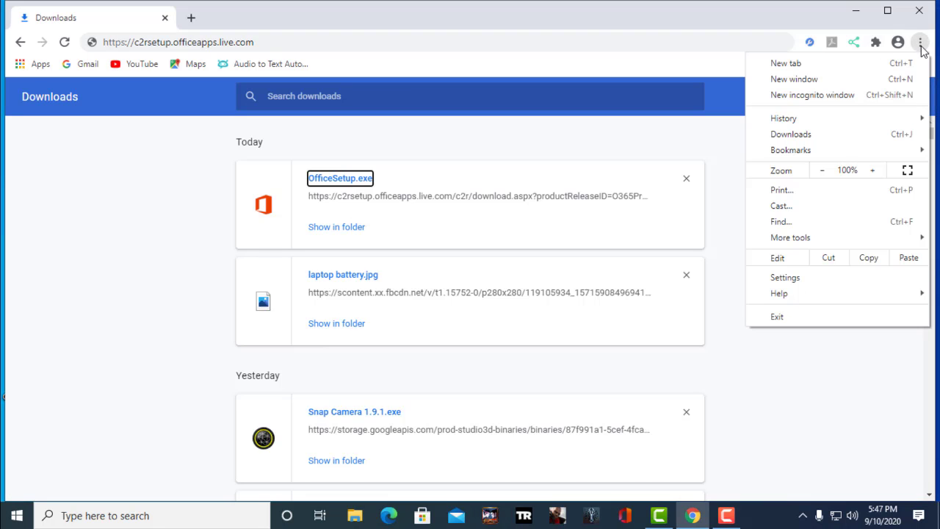
pyautogui.click(787, 136)
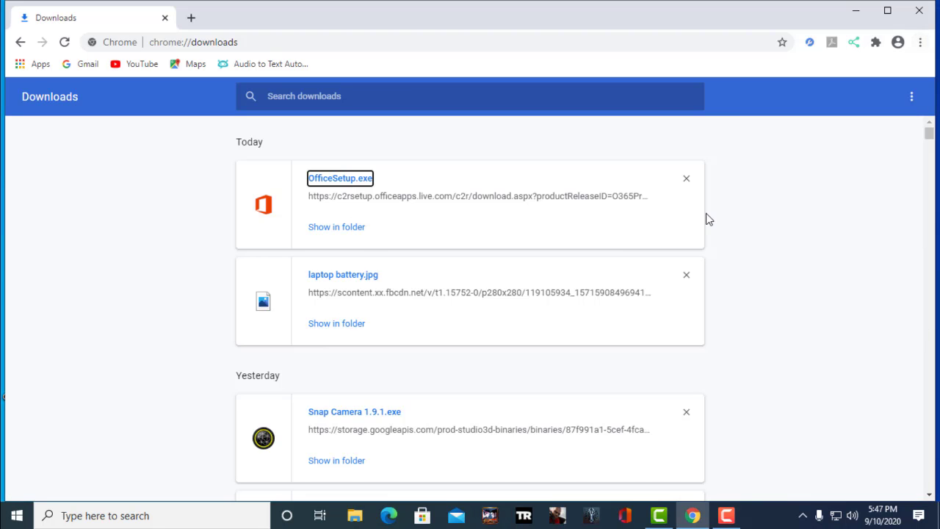
pyautogui.click(337, 187)
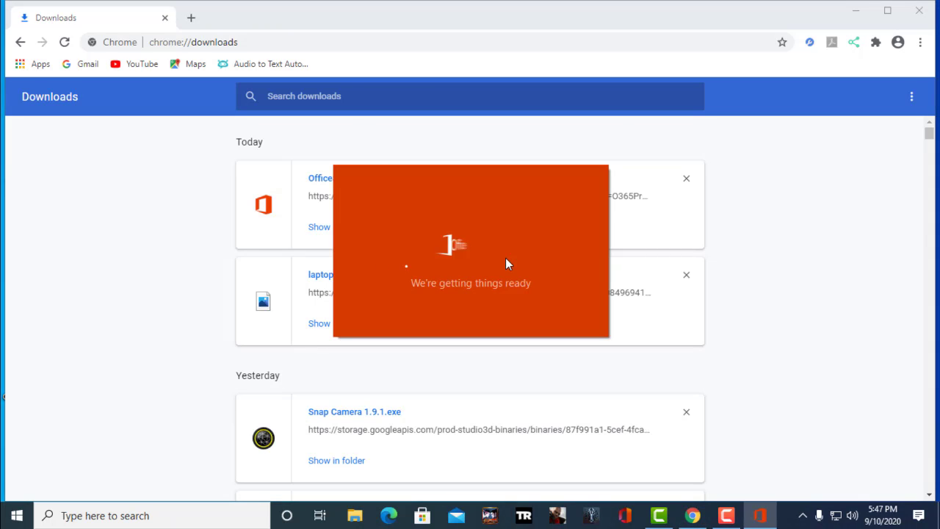
pyautogui.click(855, 15)
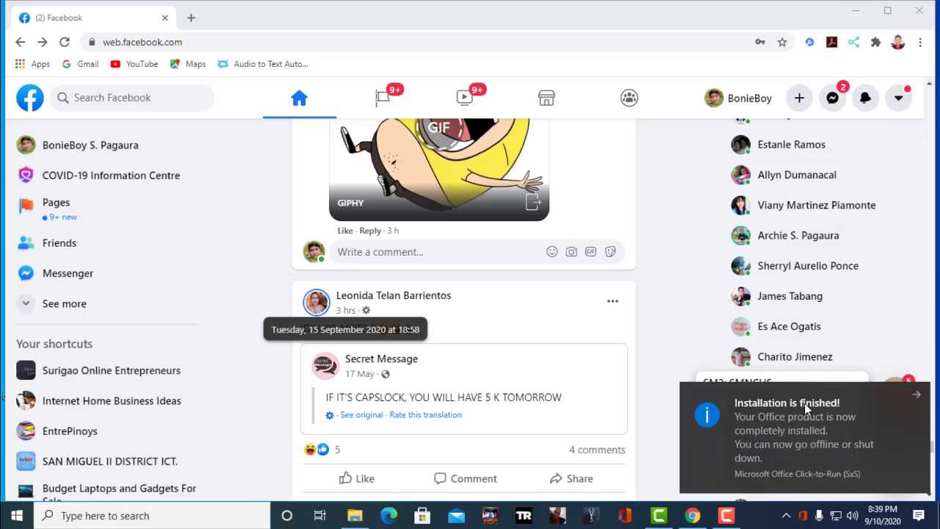
pyautogui.click(725, 515)
pyautogui.click(912, 456)
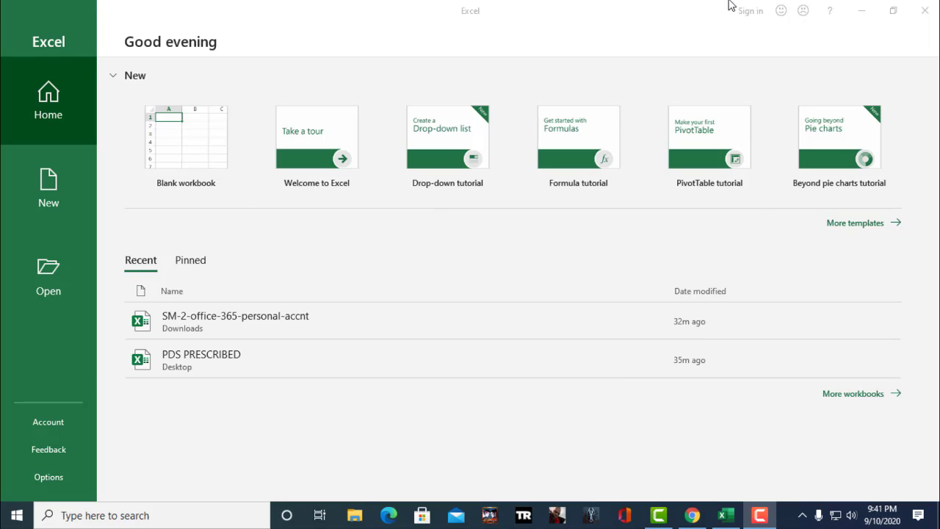
# In Excel, open the Microsoft sign-in dialog, enter a sample DepEd account e-mail address, and dismiss the dialog.
pyautogui.click(692, 17)
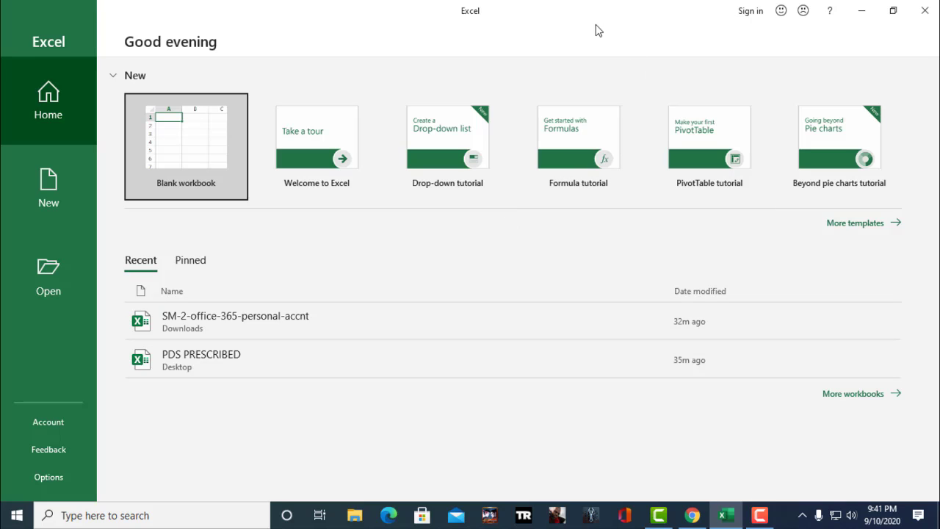
pyautogui.click(749, 13)
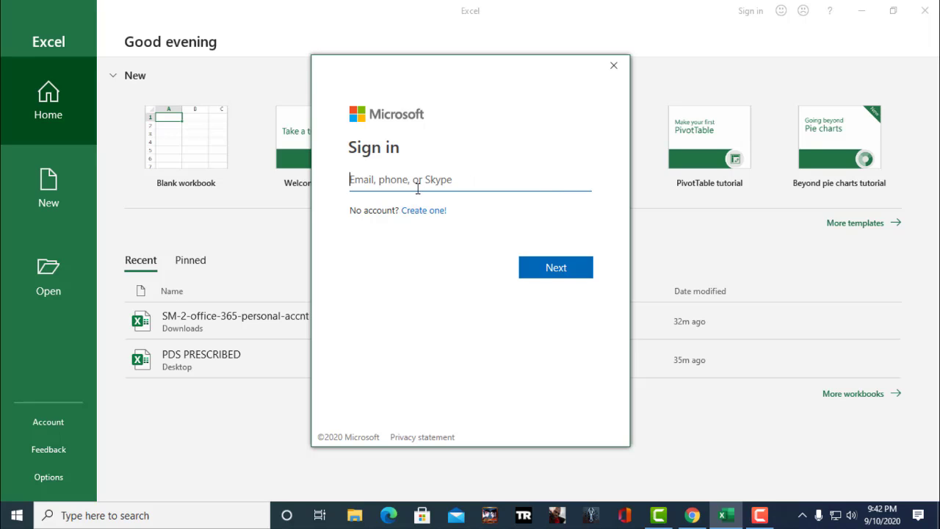
pyautogui.write('yourname')
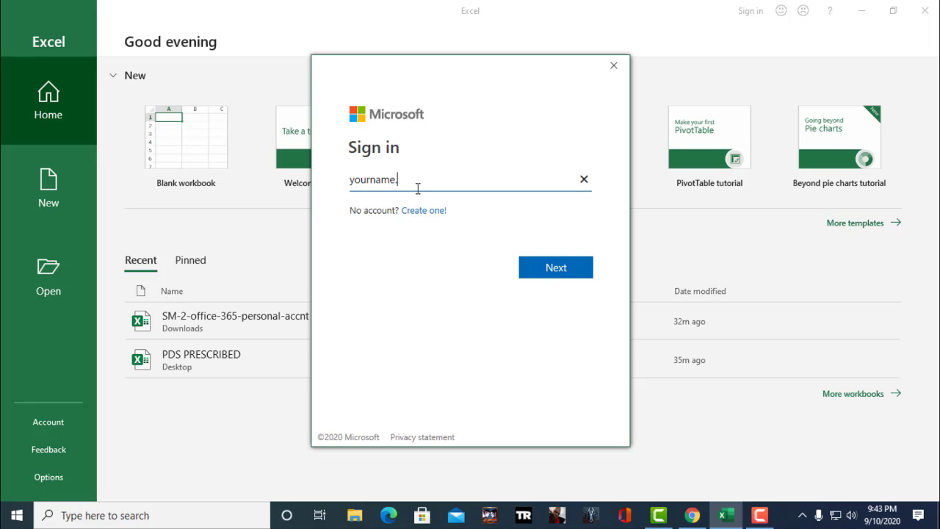
pyautogui.write('.surname@caraga')
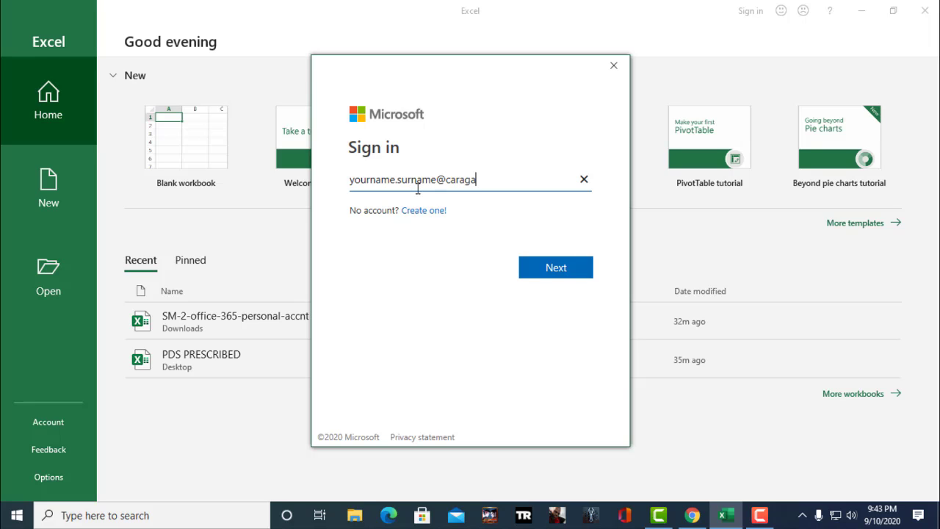
pyautogui.write('.deped.gov.ph')
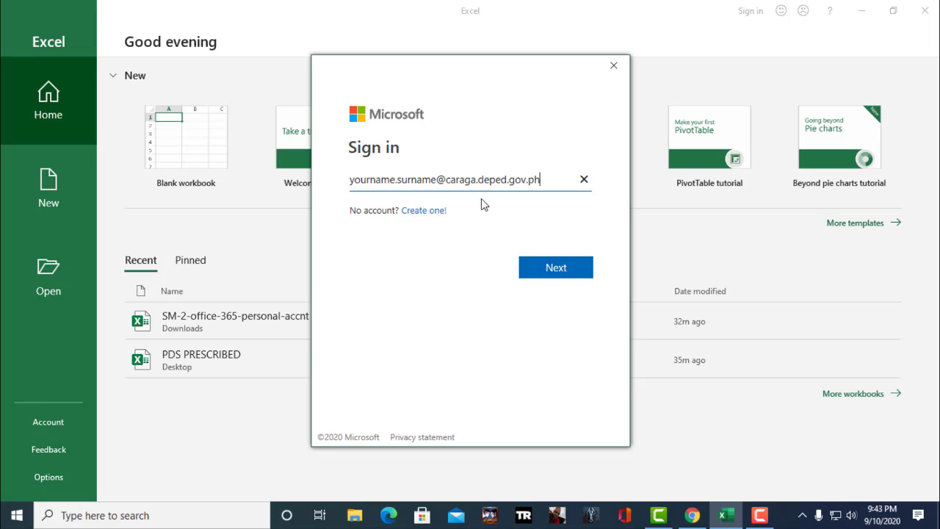
pyautogui.click(613, 66)
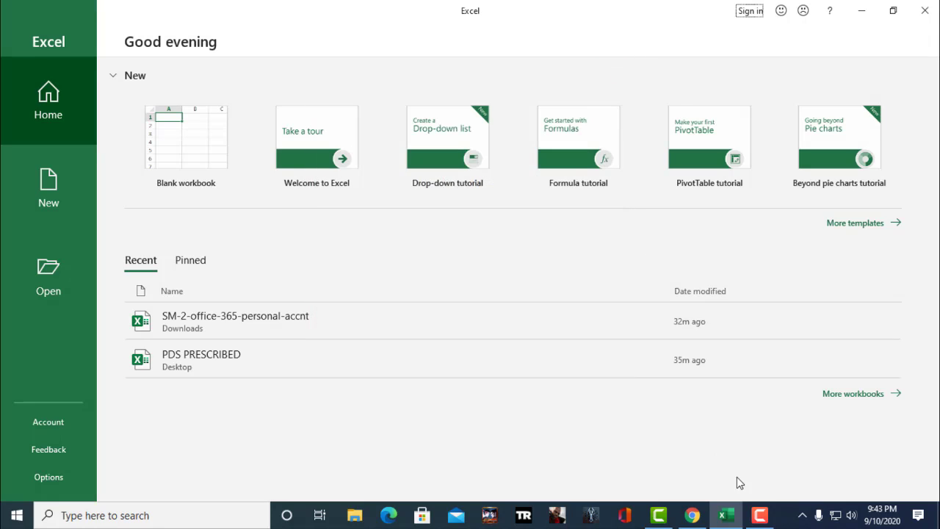
# Open the recent workbook SM-2-office-365-personal-accnt from the Downloads folder.
pyautogui.click(726, 516)
pyautogui.click(725, 516)
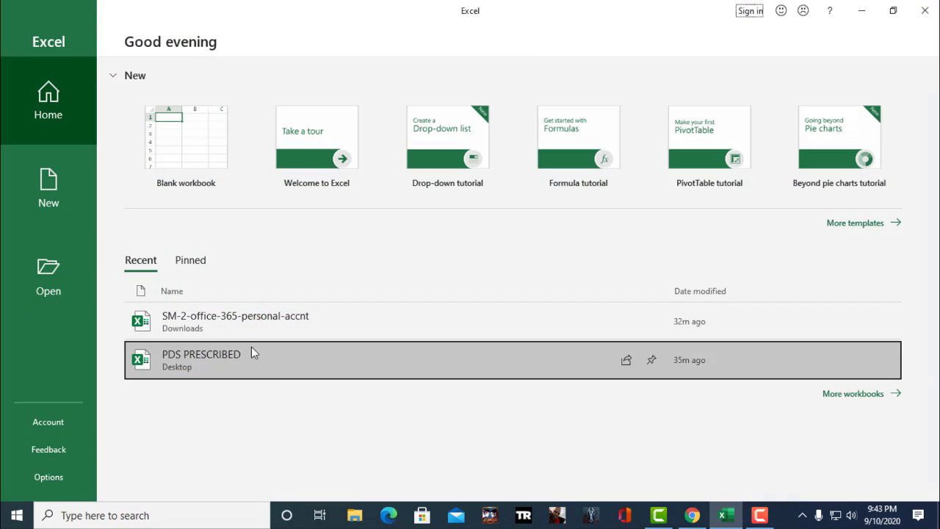
pyautogui.click(248, 325)
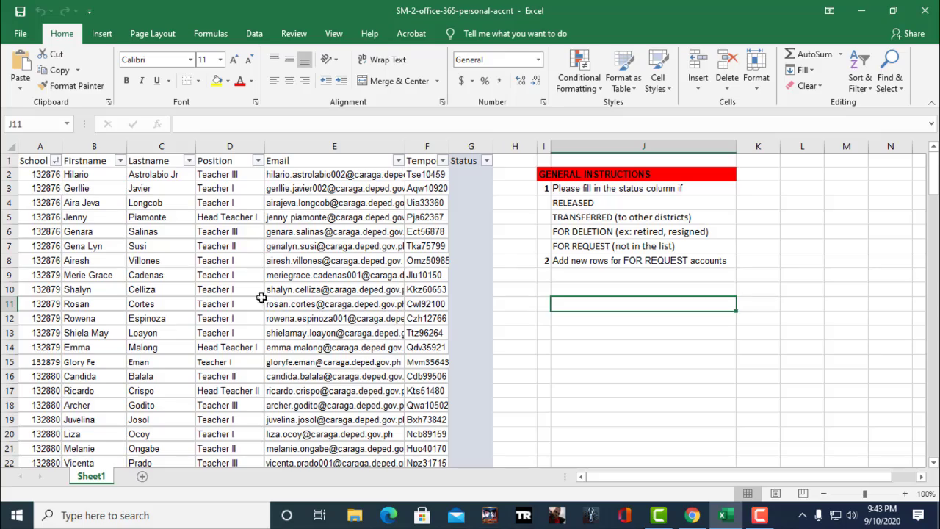
# Examine the staff account list in Sheet1 for the e-mail and temporary password columns, and close the workbook.
pyautogui.scroll(-4, 271, 281)
pyautogui.scroll(-12, 271, 281)
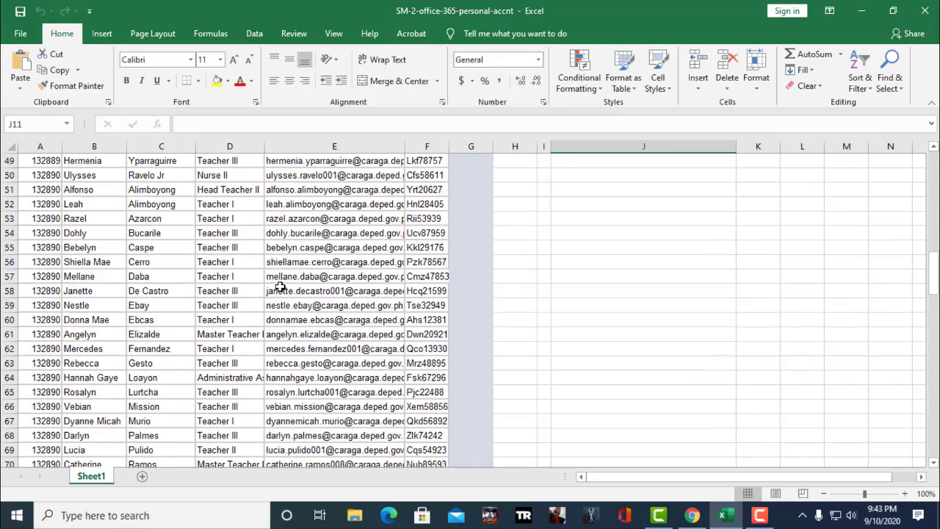
pyautogui.scroll(13, 279, 290)
pyautogui.scroll(-20, 347, 306)
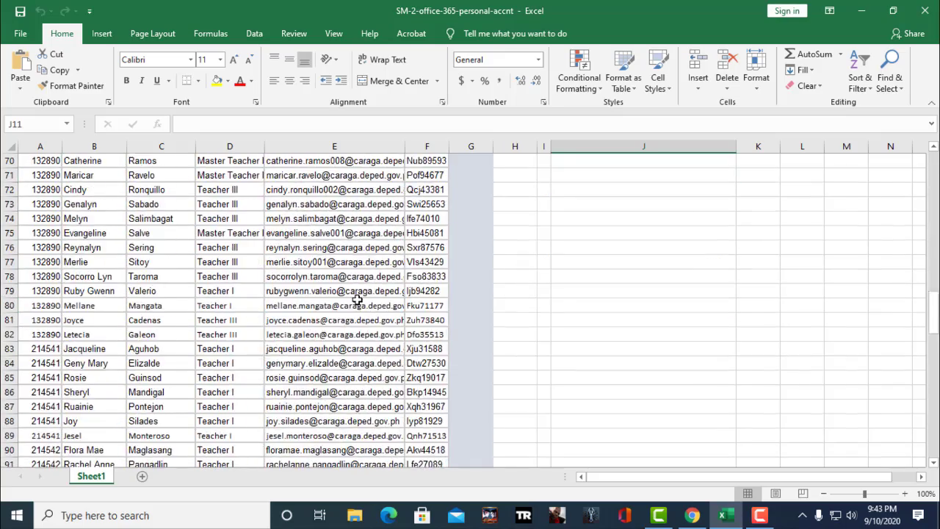
pyautogui.scroll(20, 360, 301)
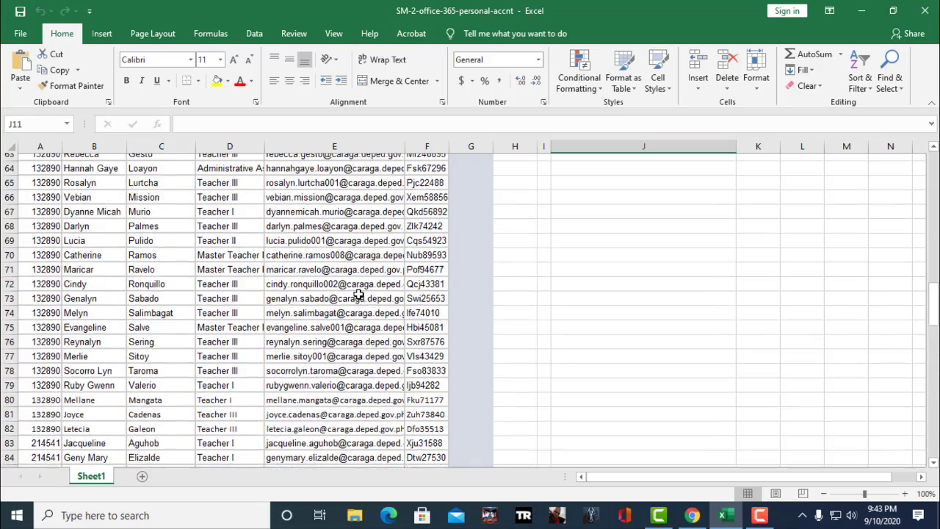
pyautogui.scroll(-13, 354, 297)
pyautogui.scroll(-20, 354, 297)
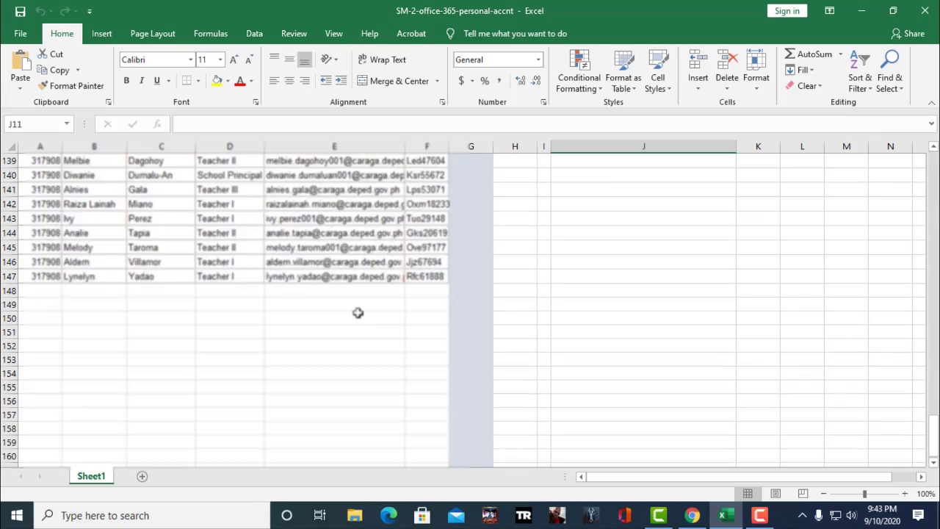
pyautogui.scroll(4, 357, 306)
pyautogui.scroll(-2, 357, 307)
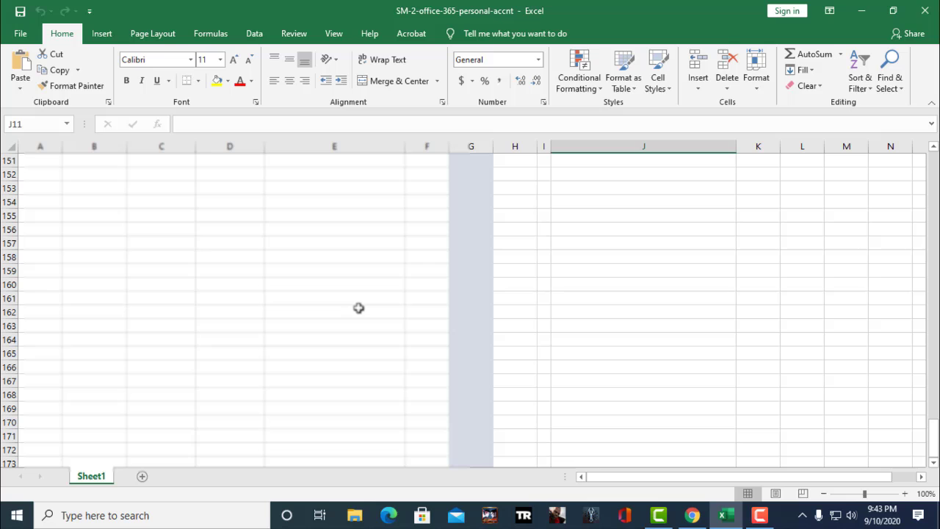
pyautogui.click(926, 11)
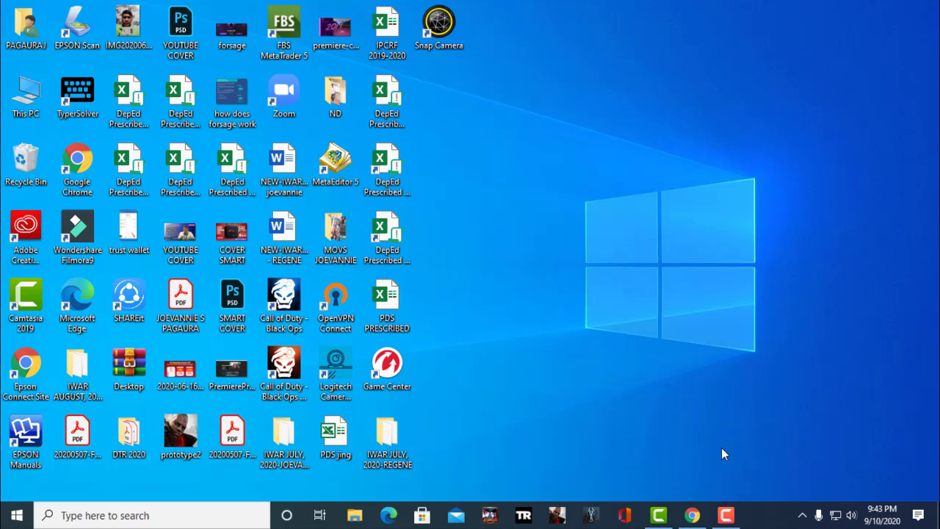
pyautogui.click(725, 514)
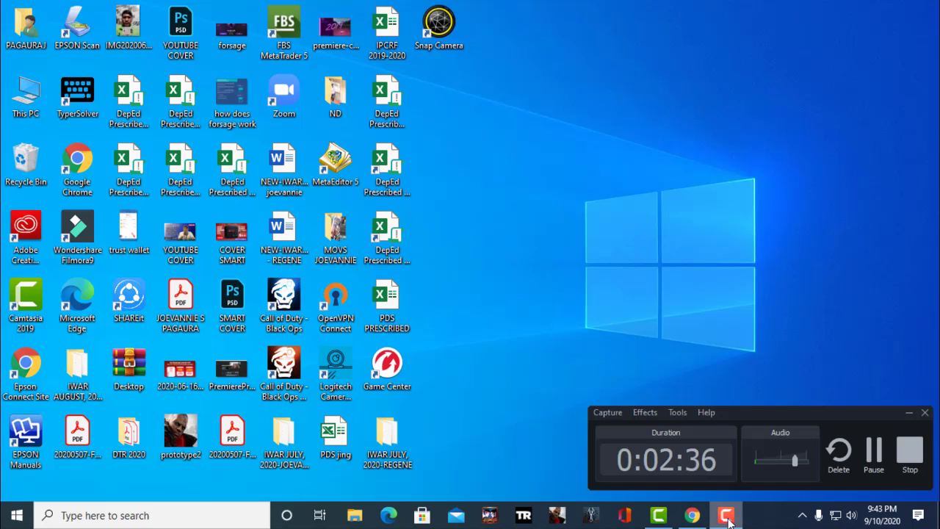